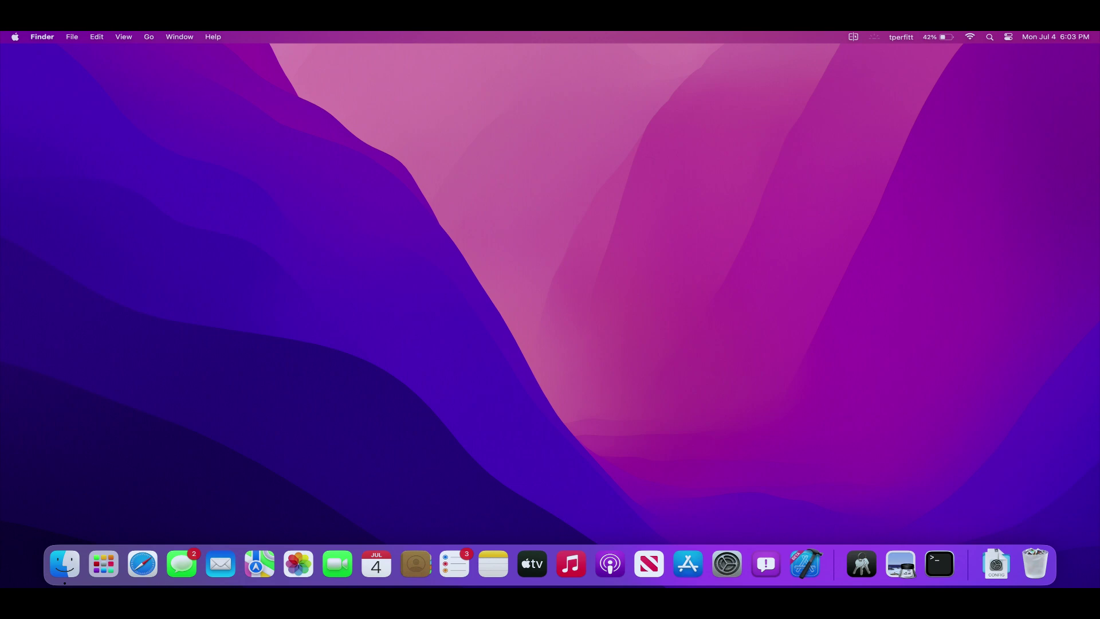
- Log out of the Finder session from the Apple menu to reach Microsoft sign-in
{"action": "left_click", "coordinate": [15, 37]}
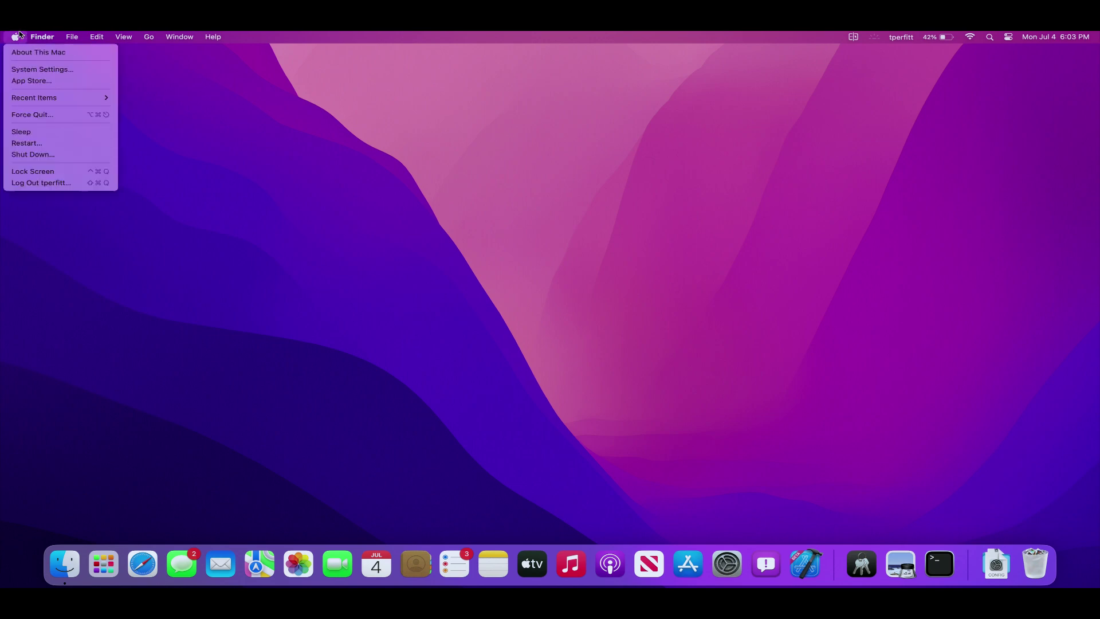
{"action": "left_click", "coordinate": [67, 183]}
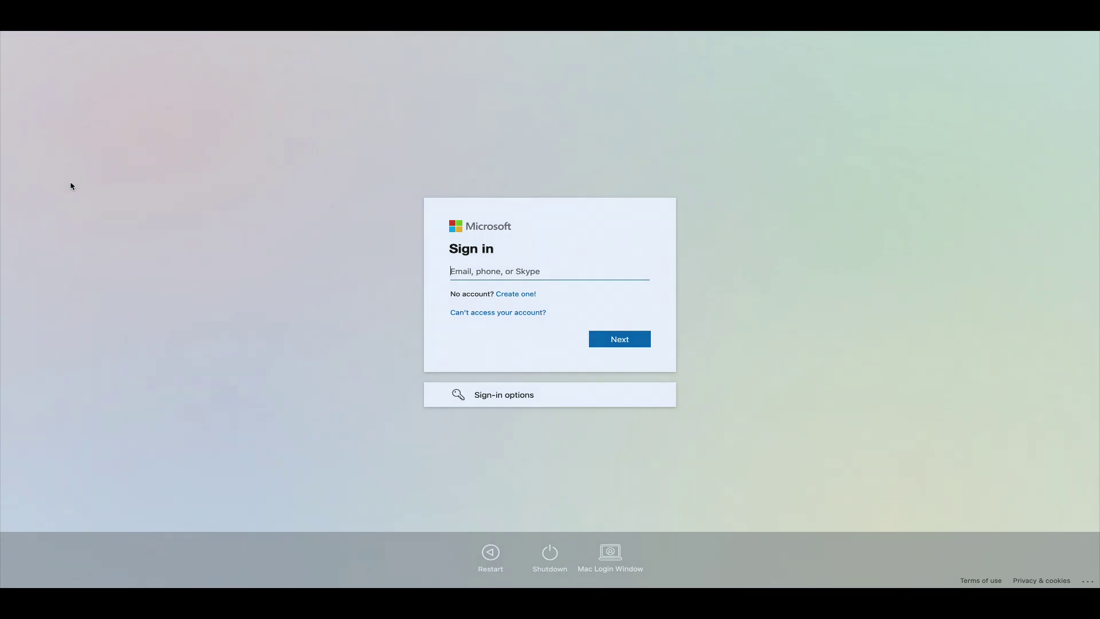
{"action": "type", "text": "bnar"}
- Correct the mistyped Microsoft email and submit it to reach the password page
{"action": "key", "text": "BackSpace"}
{"action": "key", "text": "BackSpace"}
{"action": "key", "text": "BackSpace"}
{"action": "key", "text": "Return"}
{"action": "type", "text": "••••"}
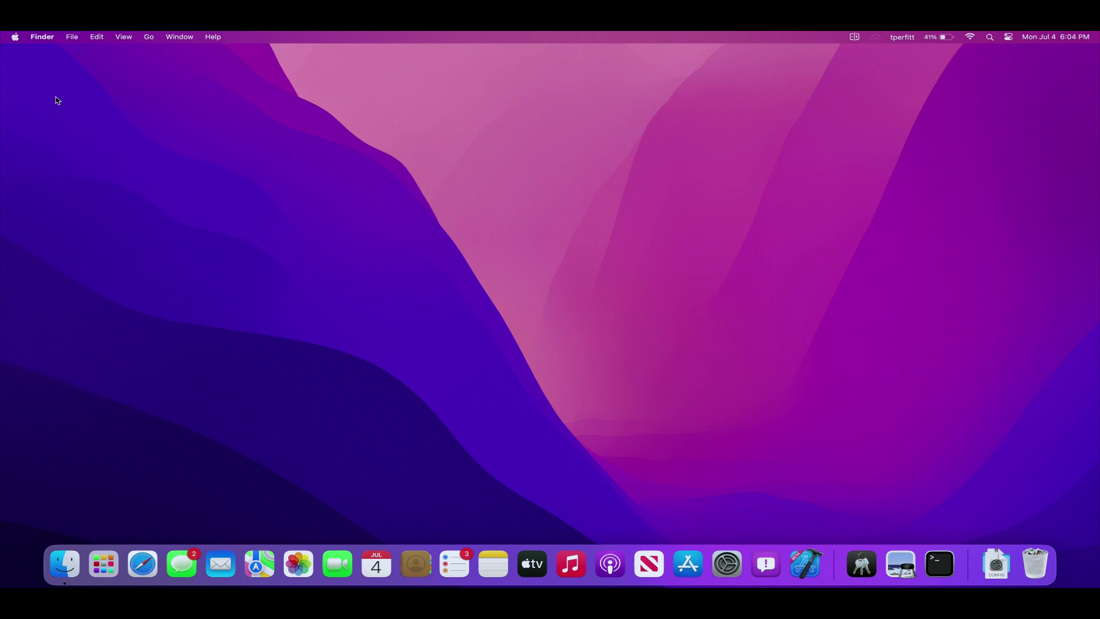
- Log out of the signed-in Microsoft account via the Apple menu
{"action": "left_click", "coordinate": [17, 36]}
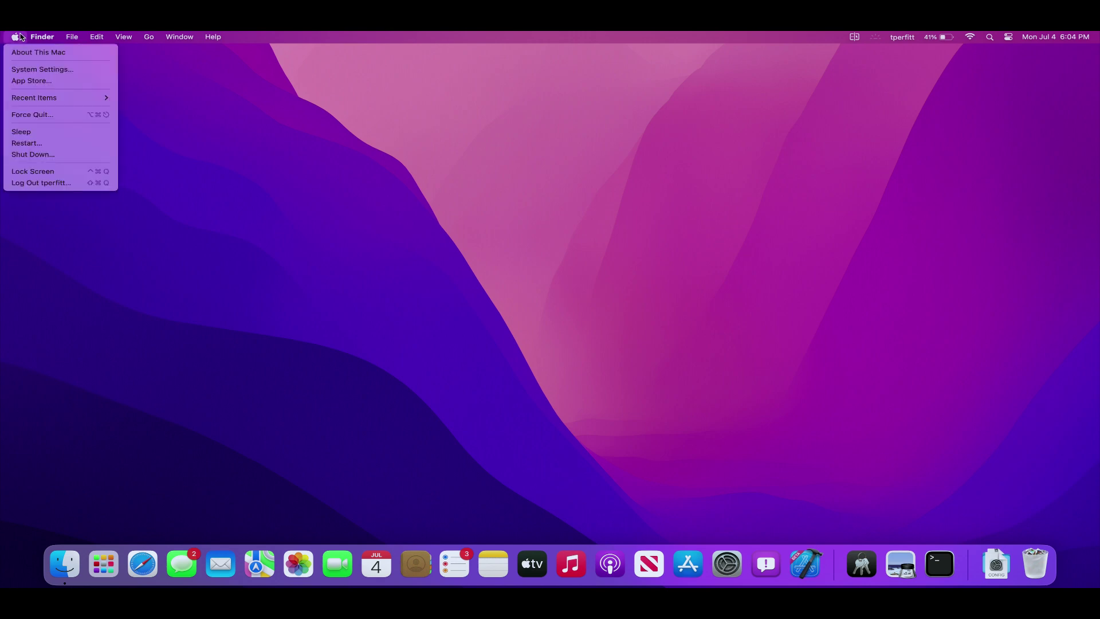
{"action": "left_click", "coordinate": [56, 183]}
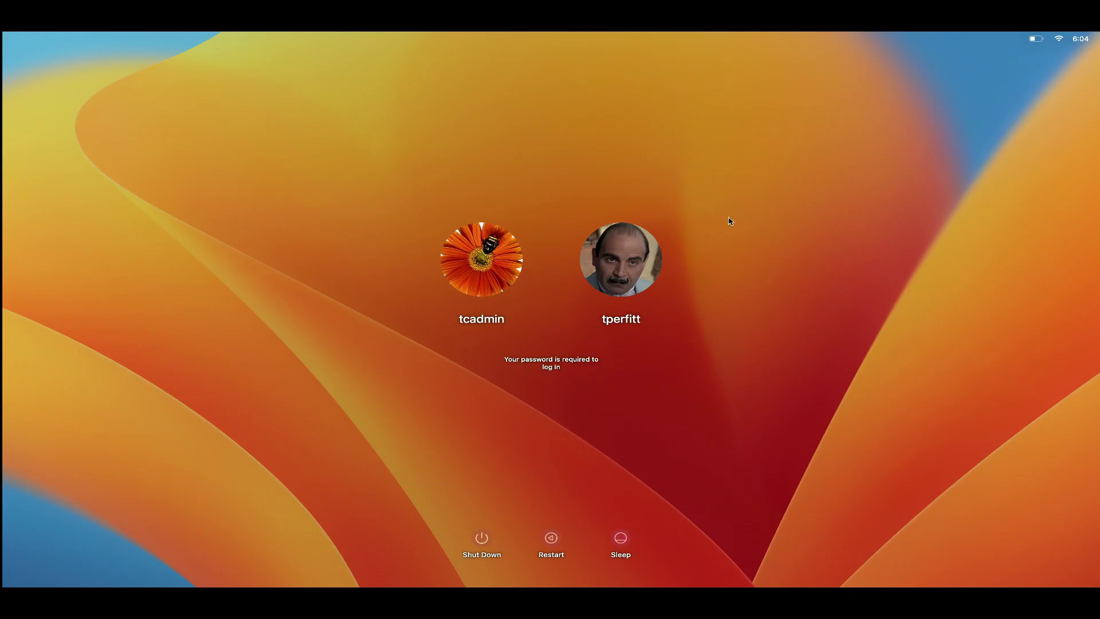
{"action": "left_click", "coordinate": [639, 248]}
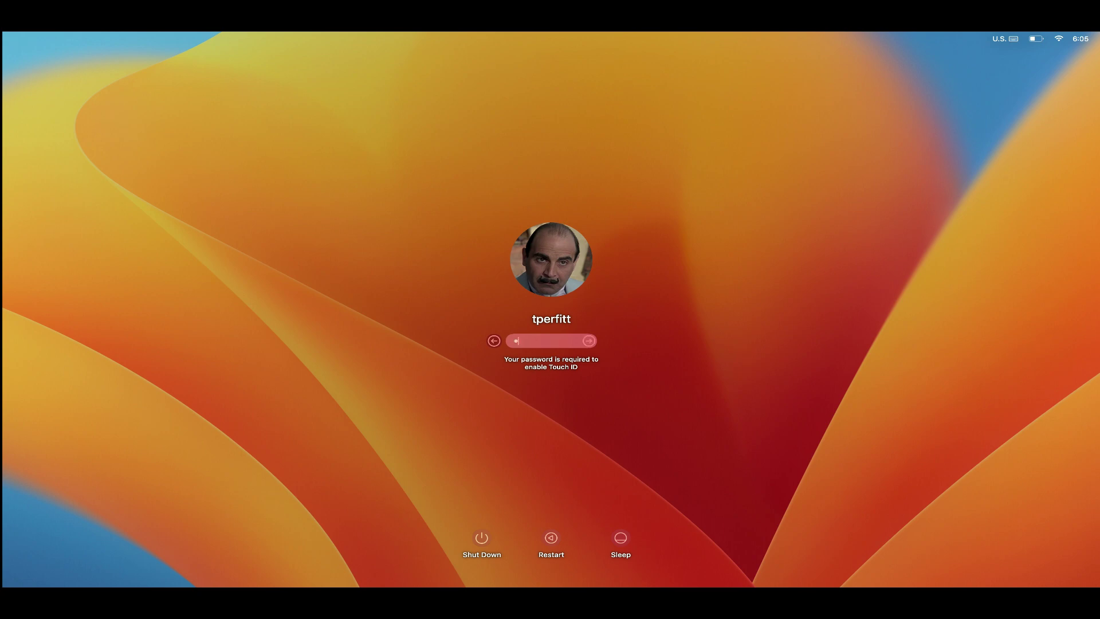
{"action": "type", "text": "********"}
{"action": "key", "text": "Return"}
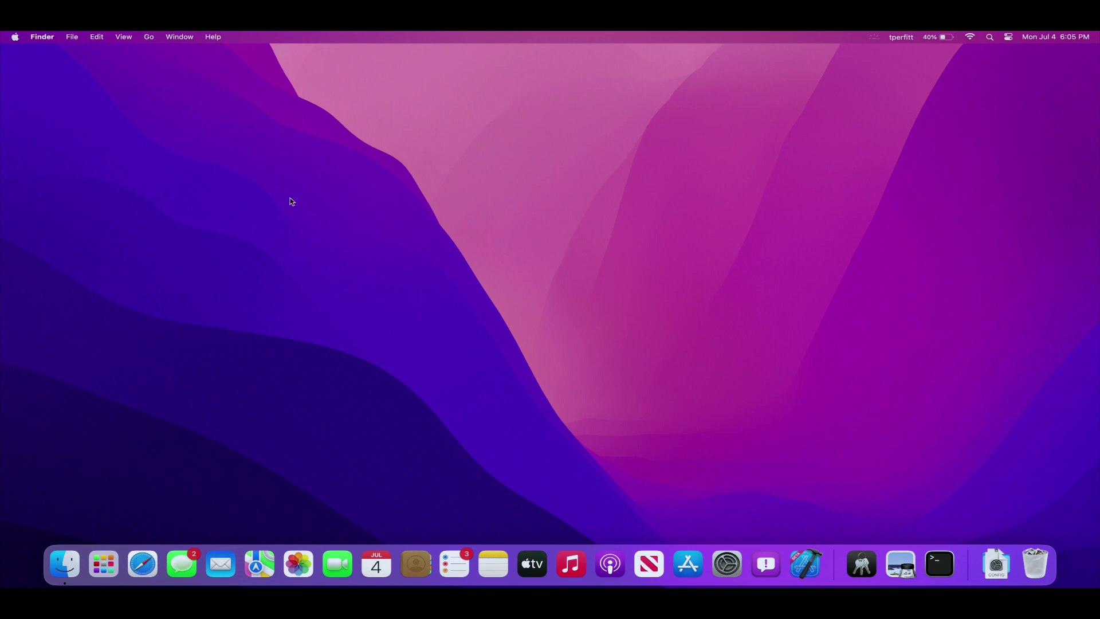
- Log out of the tperfitt account from the Apple menu
{"action": "left_click", "coordinate": [15, 36]}
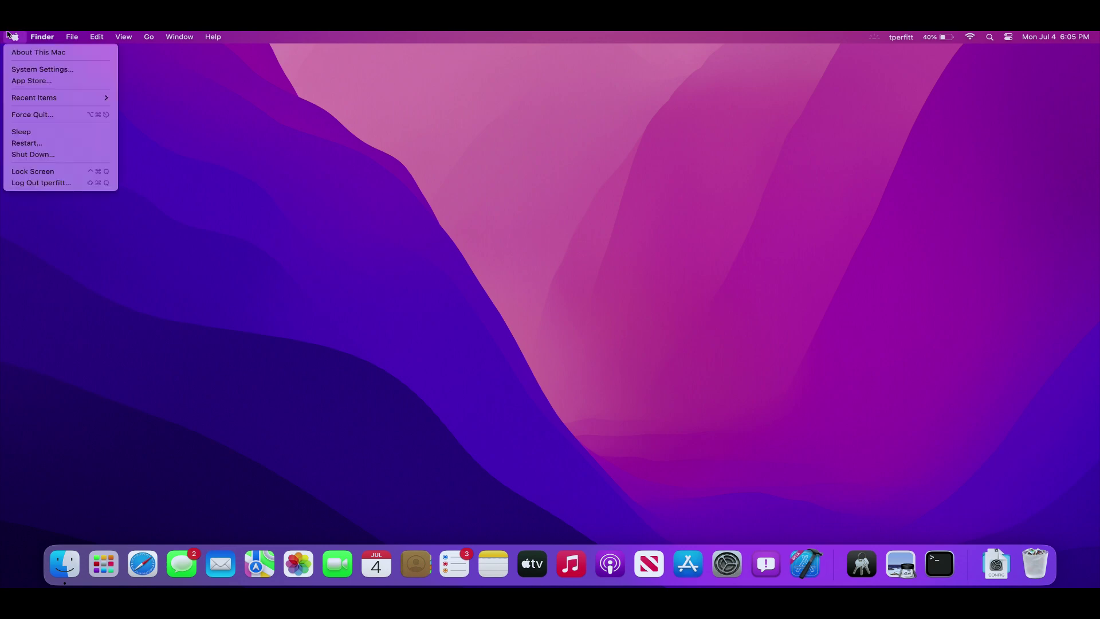
{"action": "left_click", "coordinate": [62, 186]}
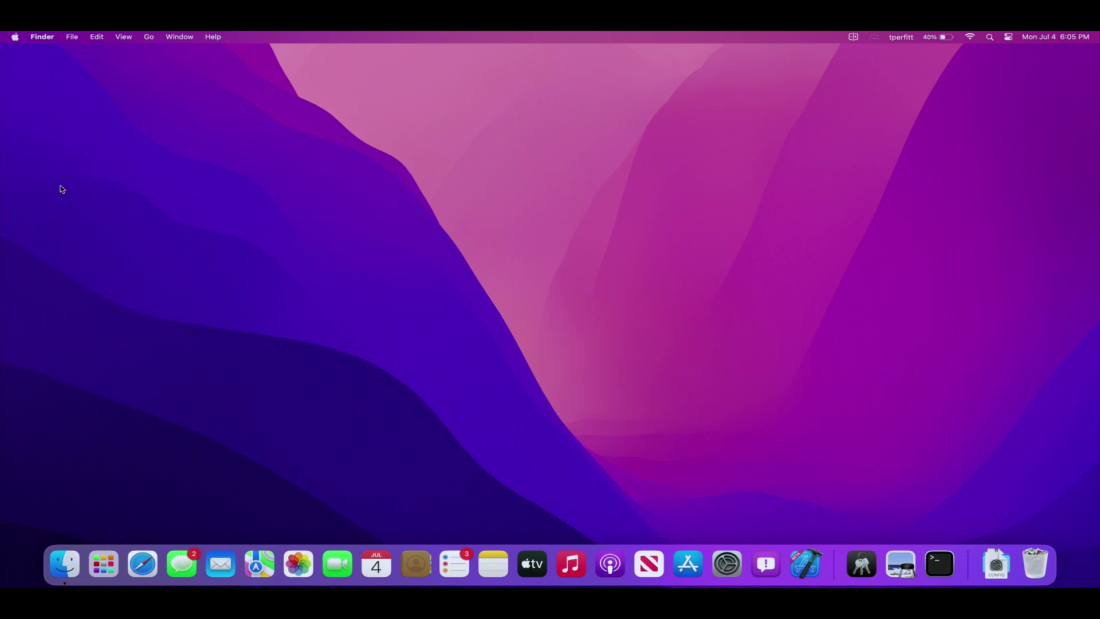